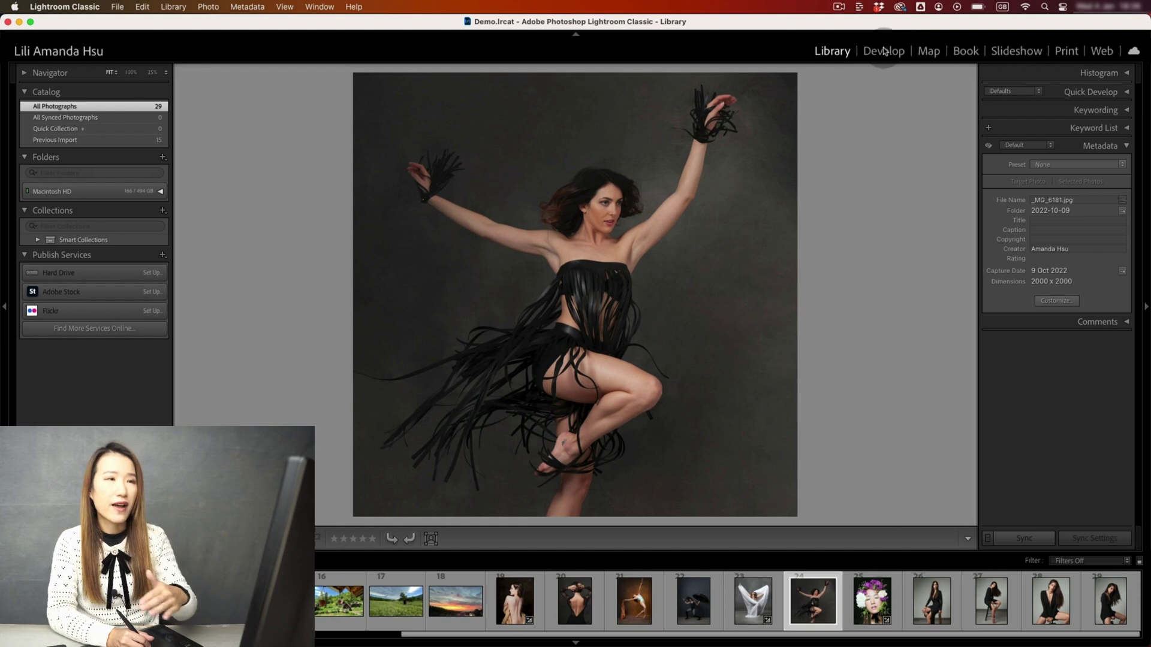
# In Develop, test the exposure and the LiliAmanda Black Straight Up preset, then reset the dancer photo to its colour original.
pyautogui.click(883, 53)
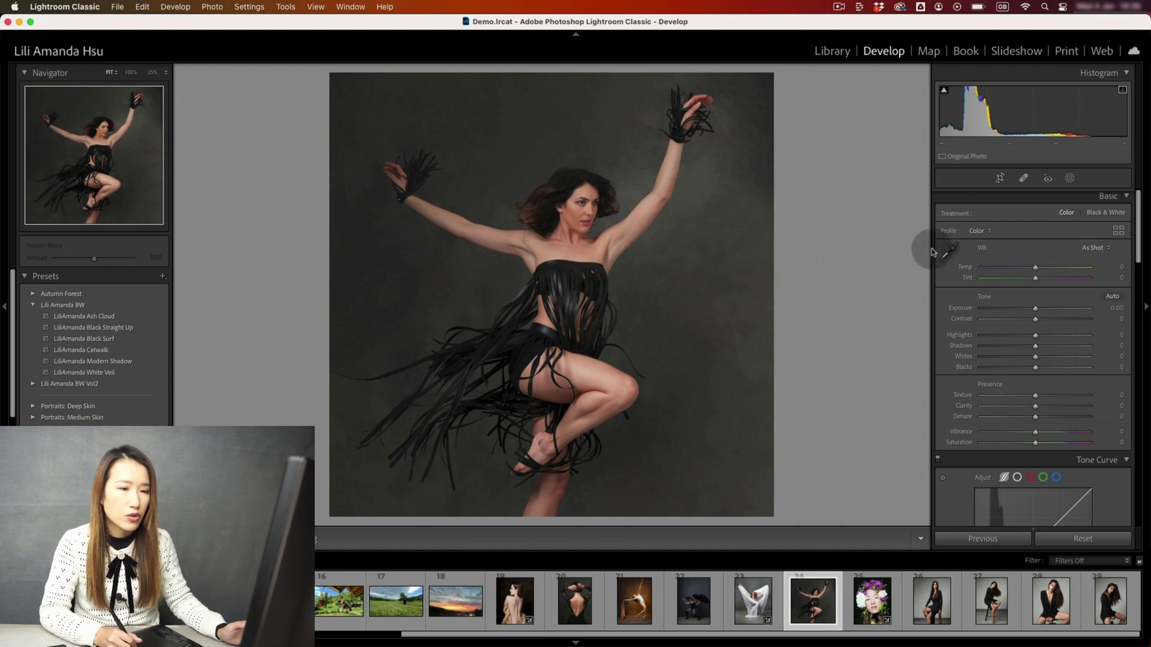
pyautogui.moveTo(1035, 308); pyautogui.dragTo(1001, 319)
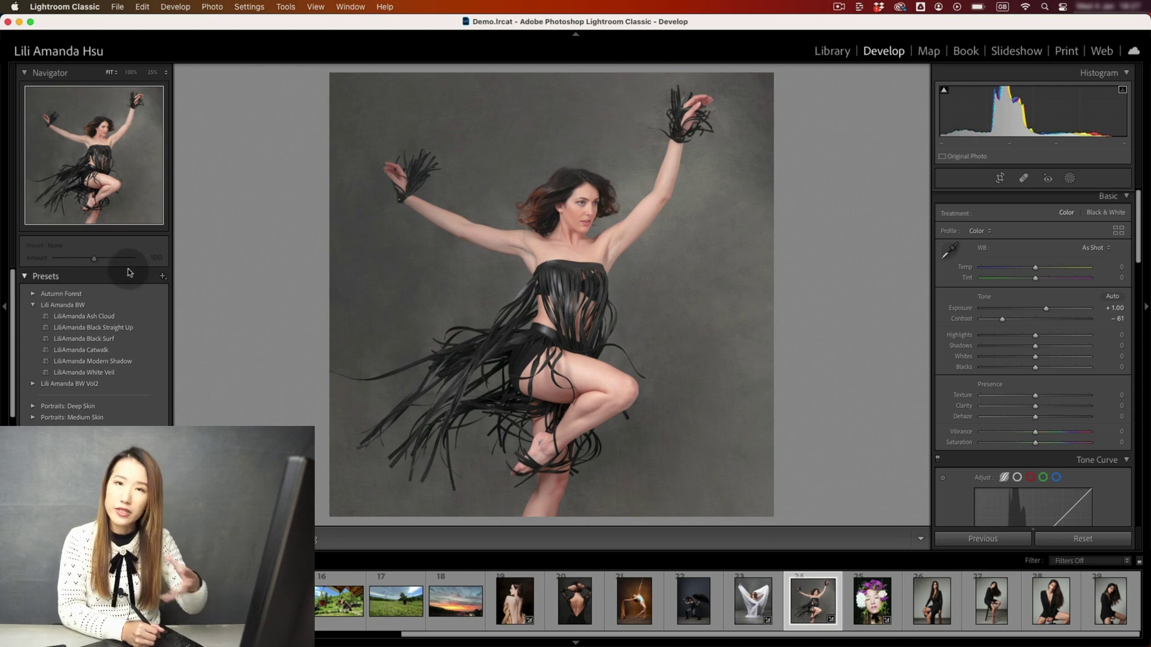
pyautogui.click(104, 328)
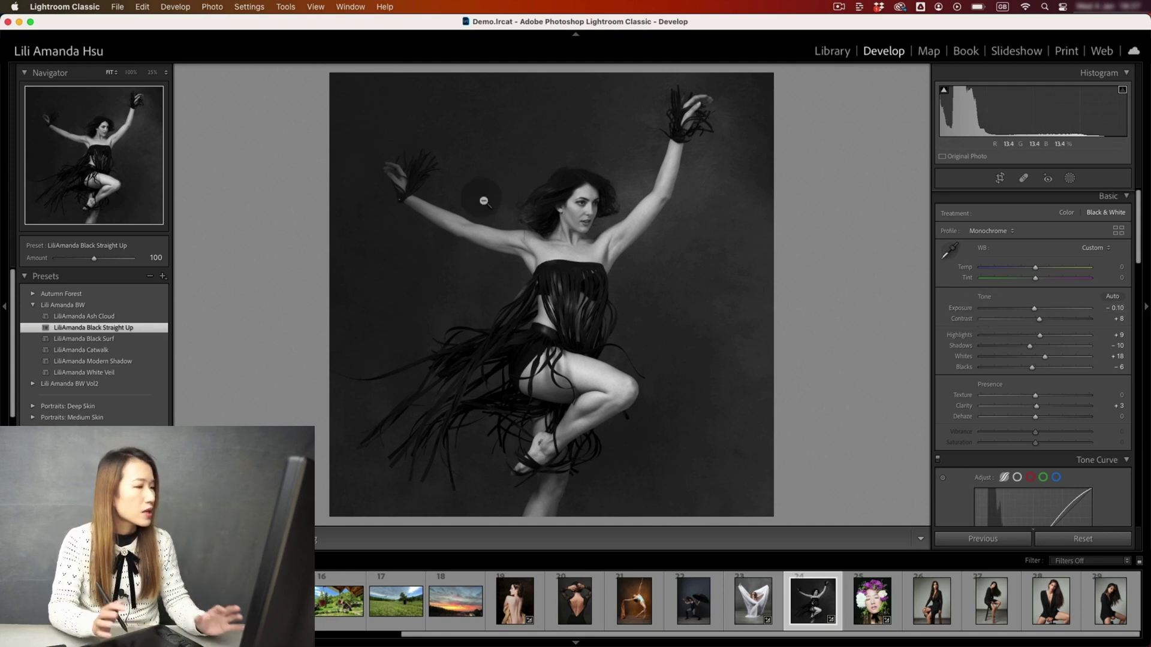
pyautogui.click(1083, 538)
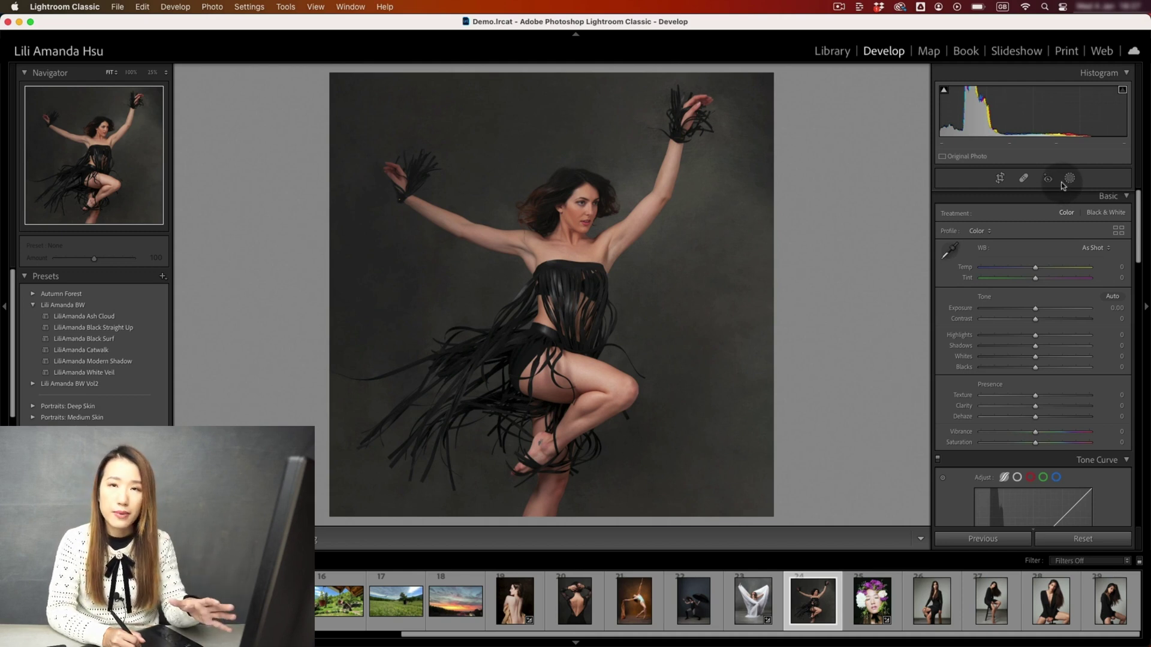
# Paint a new brush mask over the entire dancer photo and push its exposure up.
pyautogui.click(1070, 179)
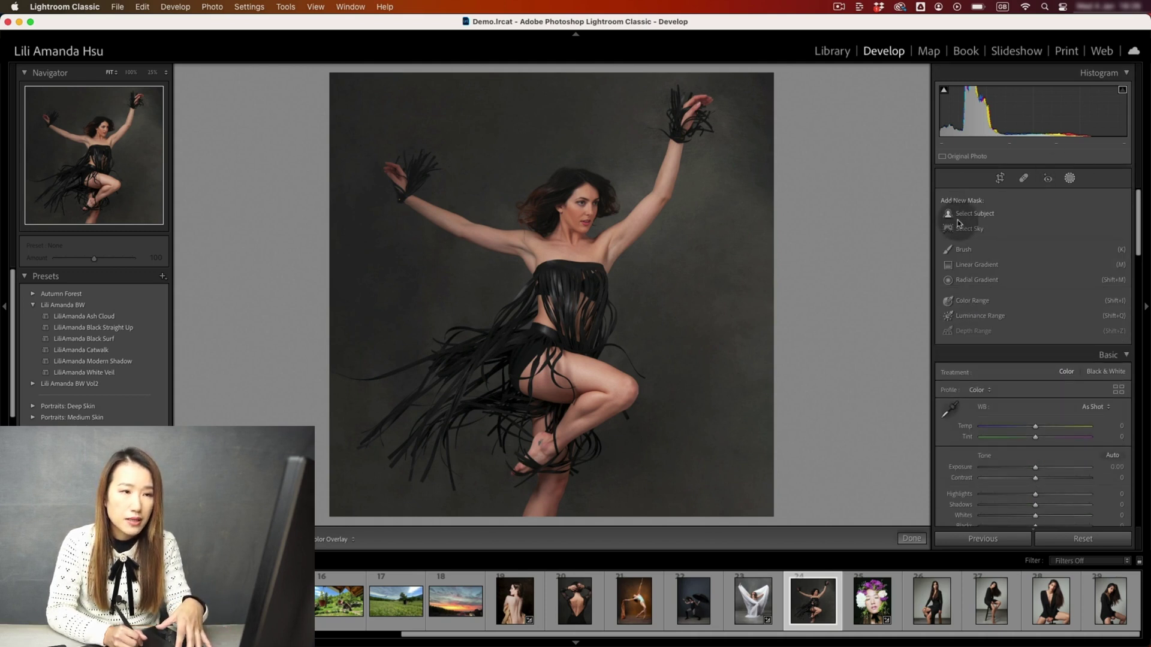
pyautogui.click(961, 251)
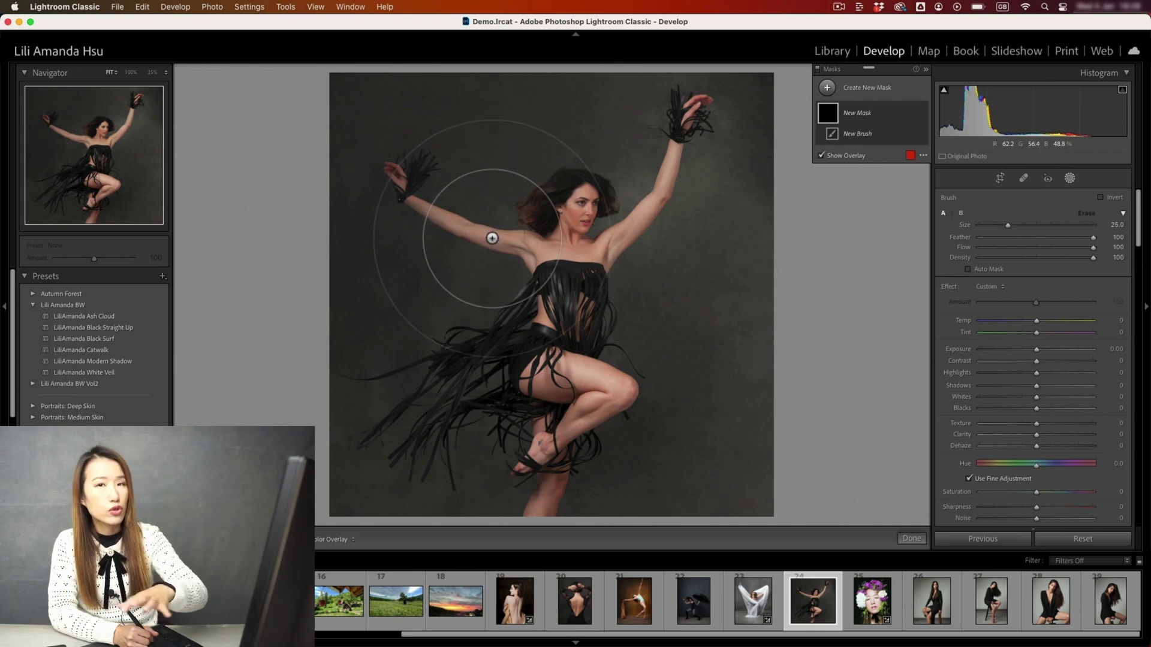
pyautogui.moveTo(482, 216)
pyautogui.mouseDown()
pyautogui.moveTo(497, 187)
pyautogui.moveTo(262, 174)
pyautogui.moveTo(270, 145)
pyautogui.moveTo(426, 142)
pyautogui.mouseUp()
pyautogui.press('super+minus')
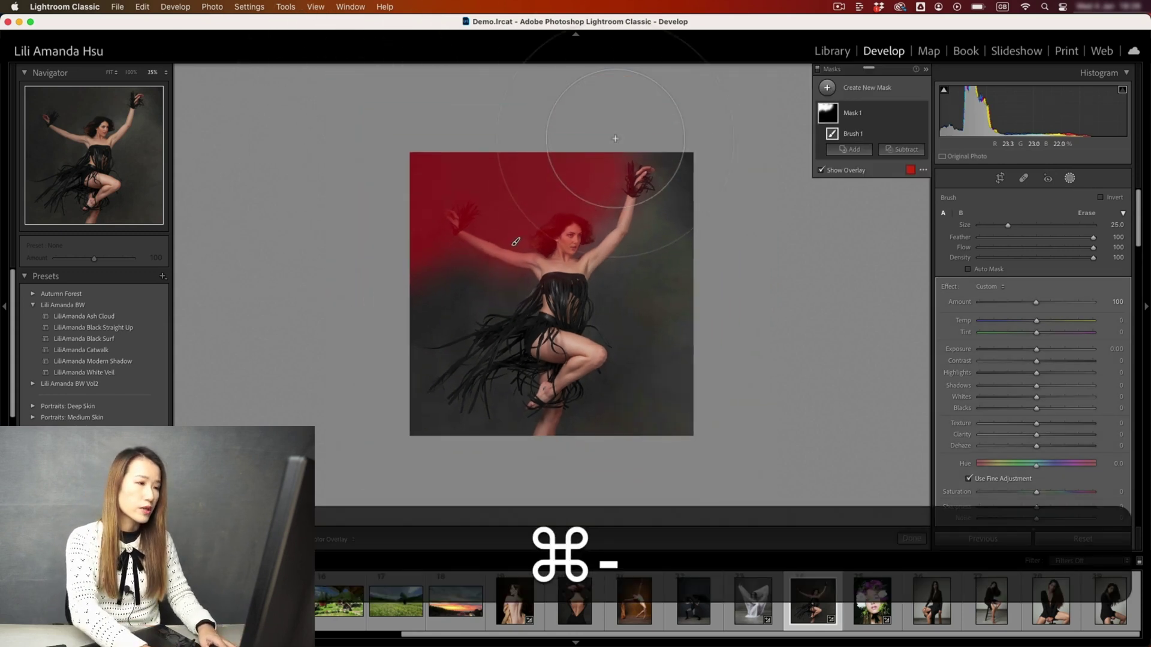
pyautogui.moveTo(536, 256)
pyautogui.mouseDown()
pyautogui.moveTo(642, 244)
pyautogui.moveTo(689, 270)
pyautogui.moveTo(629, 396)
pyautogui.moveTo(602, 263)
pyautogui.moveTo(423, 335)
pyautogui.moveTo(425, 179)
pyautogui.mouseUp()
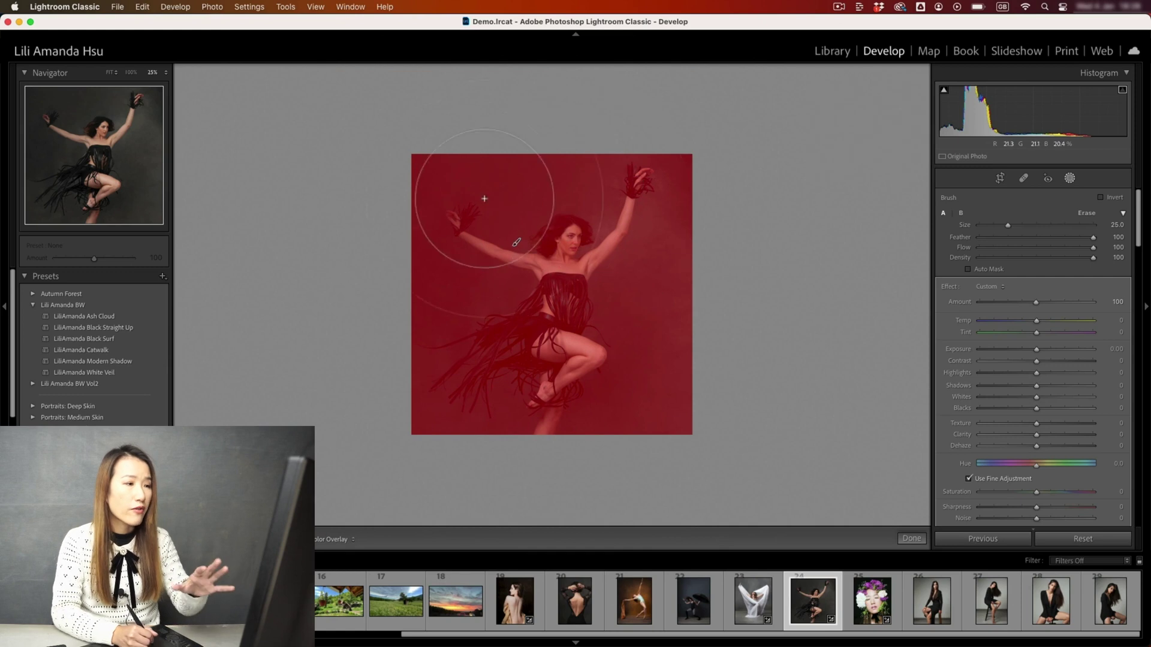
pyautogui.moveTo(824, 142)
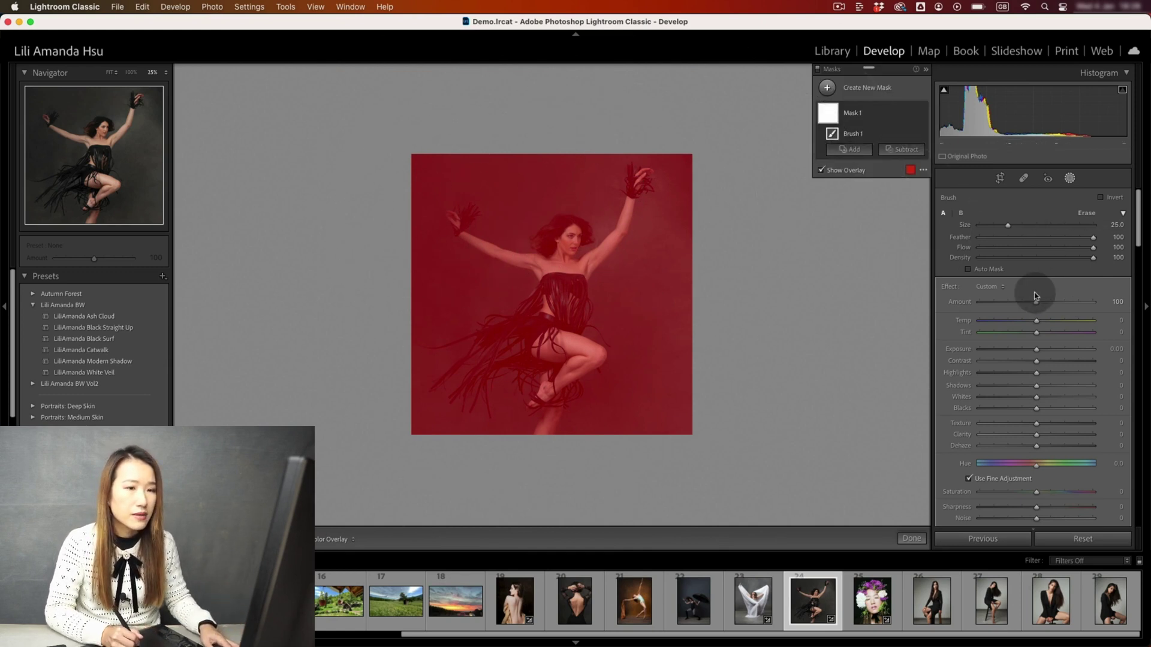
pyautogui.moveTo(1036, 349); pyautogui.dragTo(1051, 354)
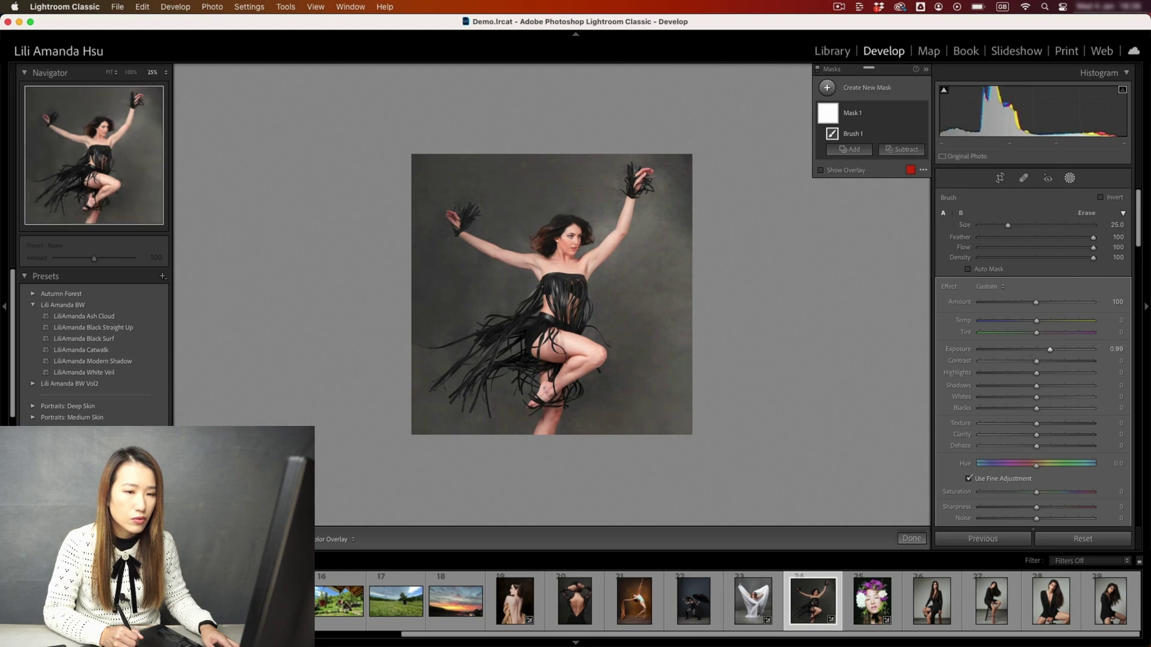
# Set the mask to exposure 1.00 and contrast −30, then apply the LiliAmanda Black Straight Up preset.
pyautogui.click(1111, 349)
pyautogui.write('1')
pyautogui.press('Return')
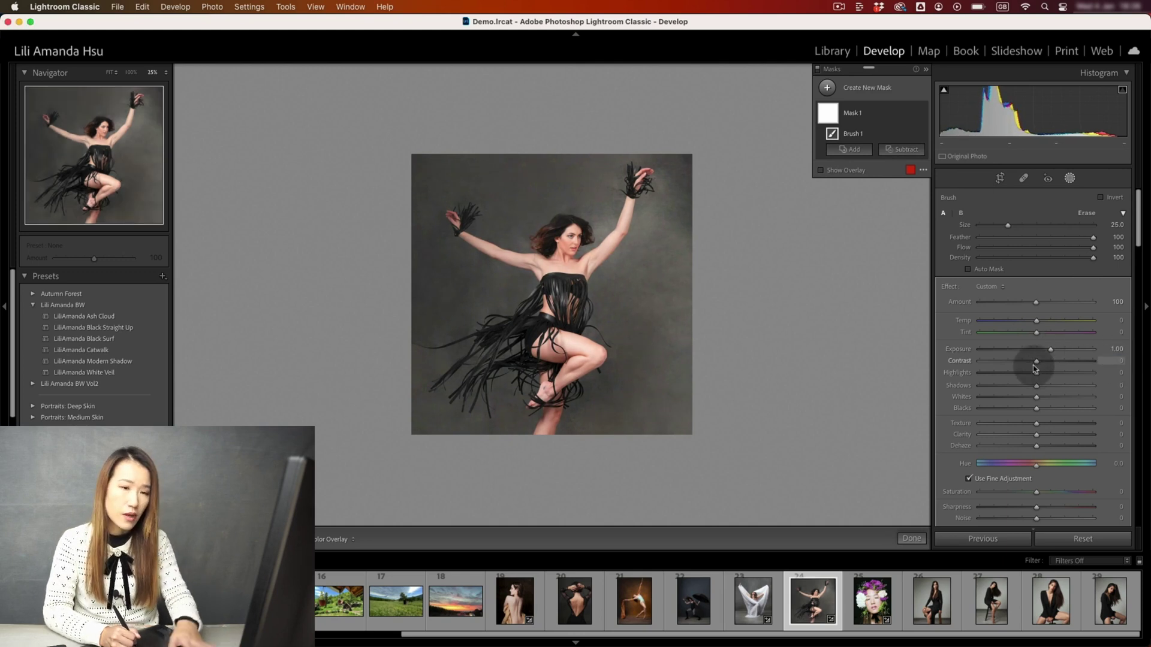
pyautogui.moveTo(1036, 362); pyautogui.dragTo(1018, 363)
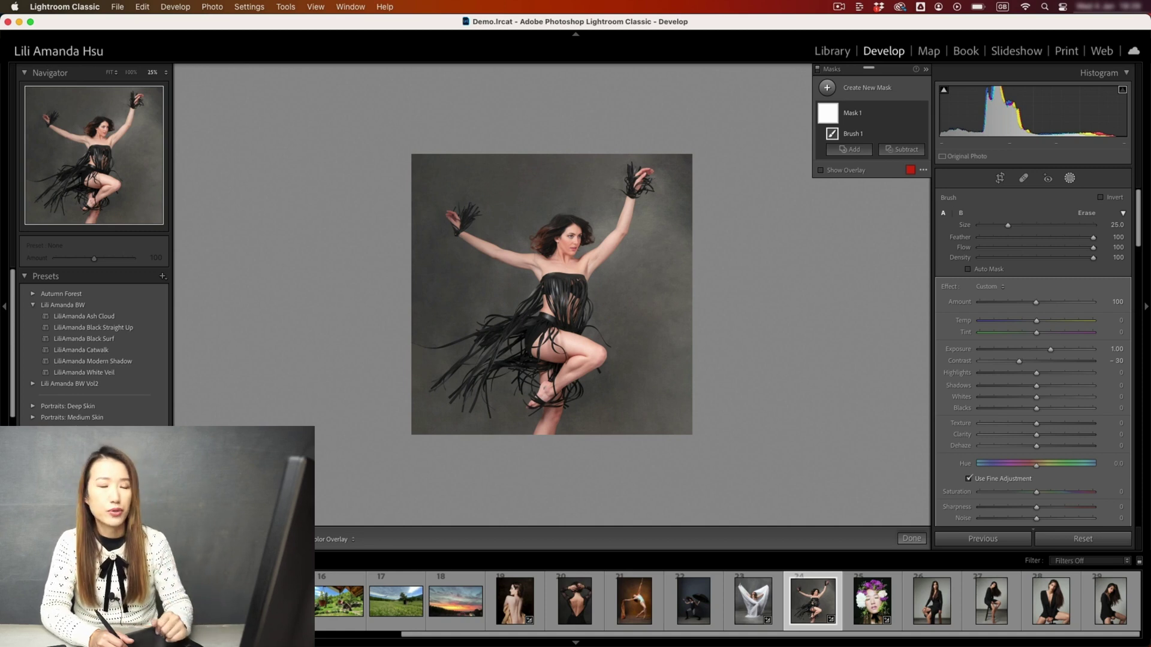
pyautogui.click(79, 329)
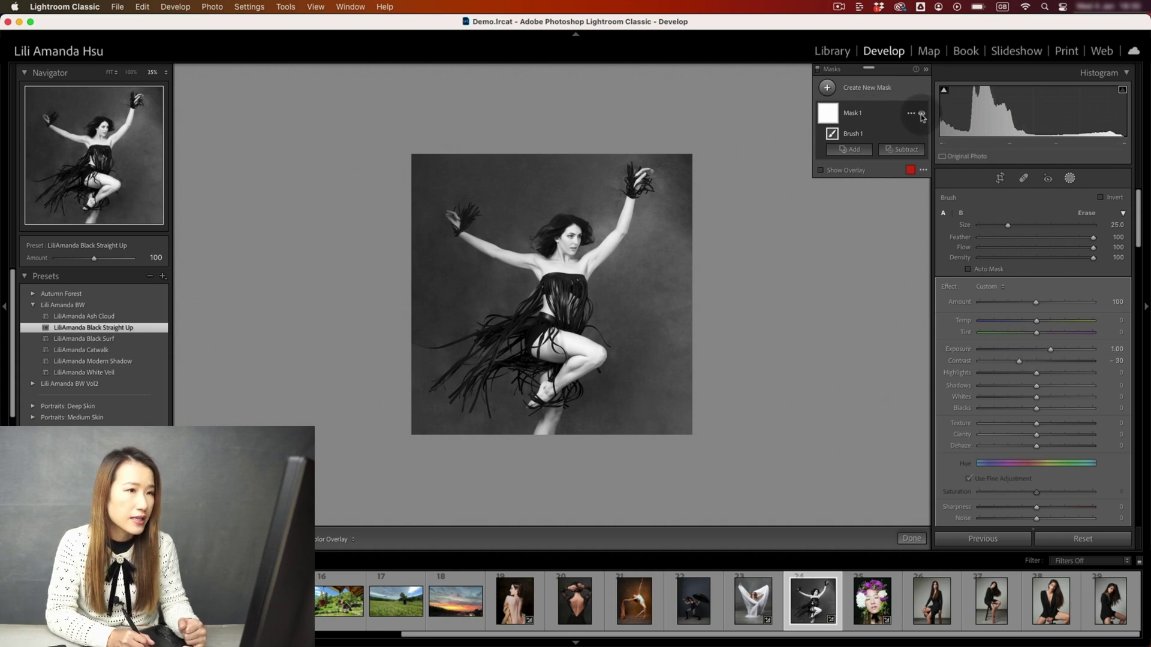
pyautogui.click(922, 114)
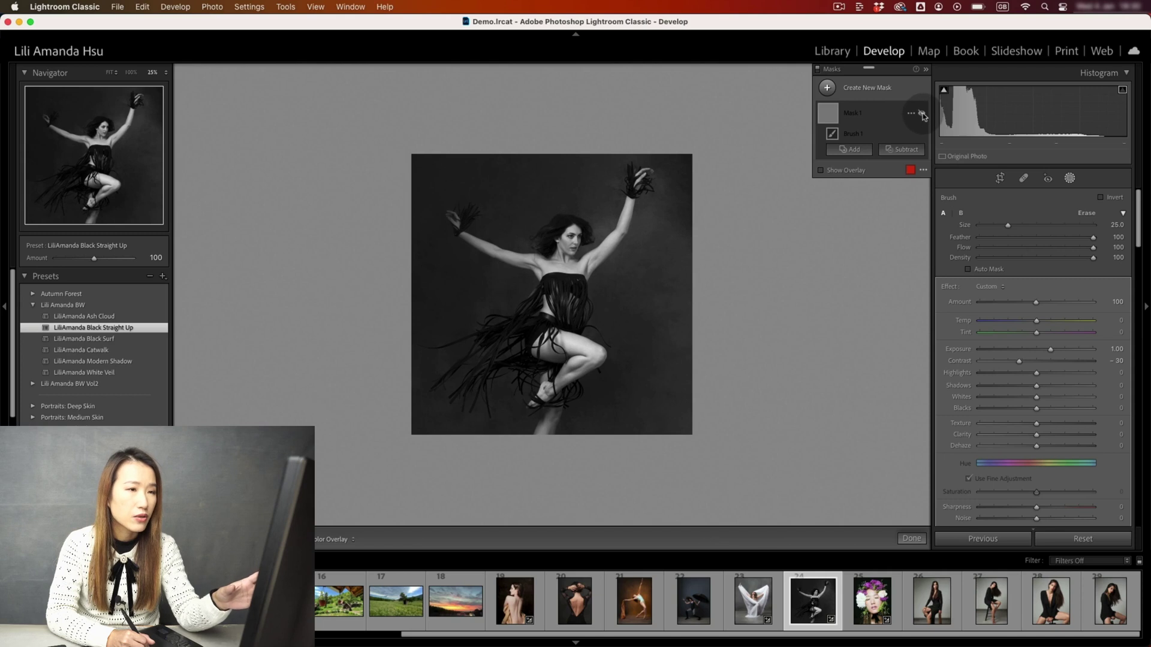
pyautogui.click(922, 115)
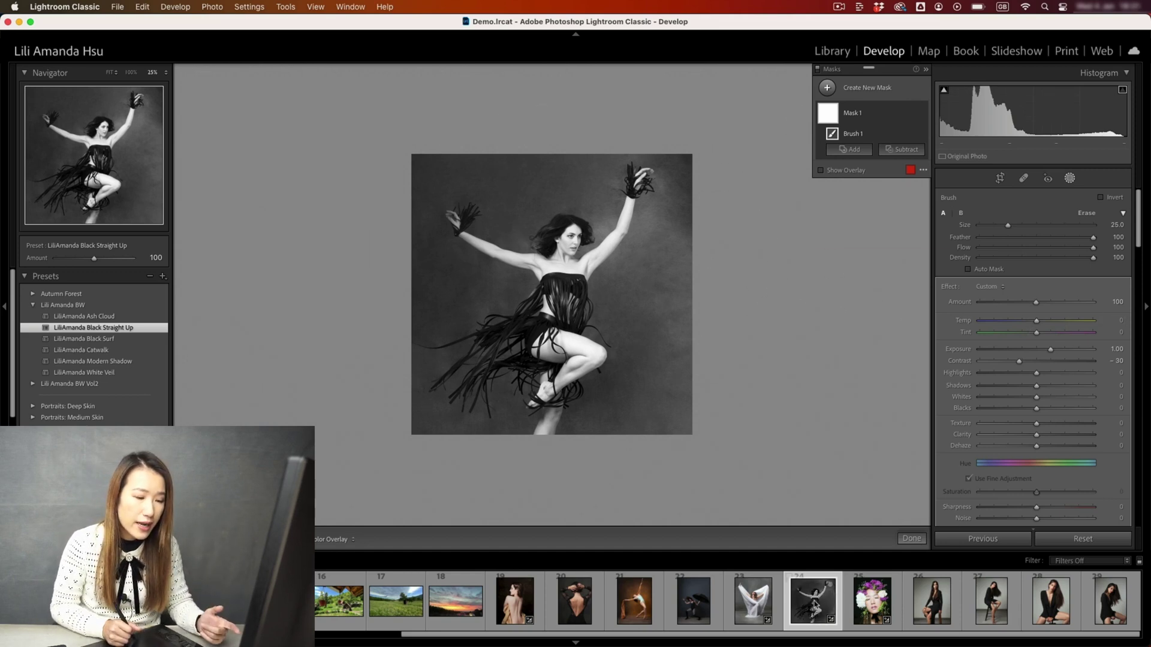
# Copy only the Masking (Mask 1) settings, excluding Basic, Tone Curve, B & W, Detail and Color Grading.
pyautogui.rightClick(813, 602)
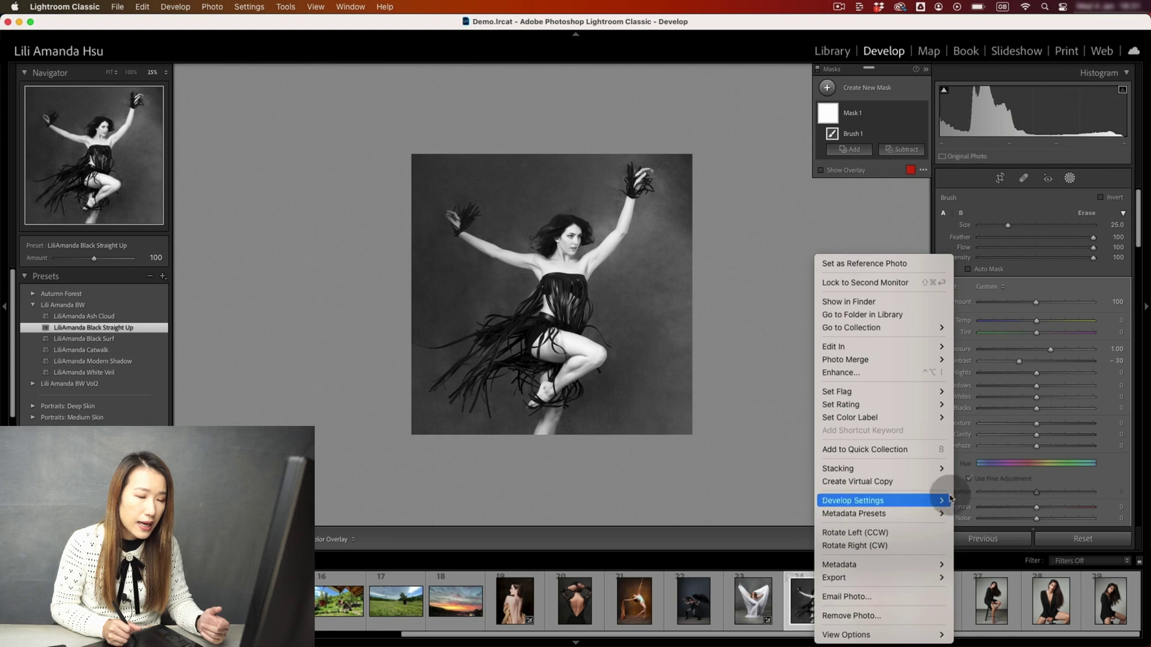
pyautogui.moveTo(903, 501)
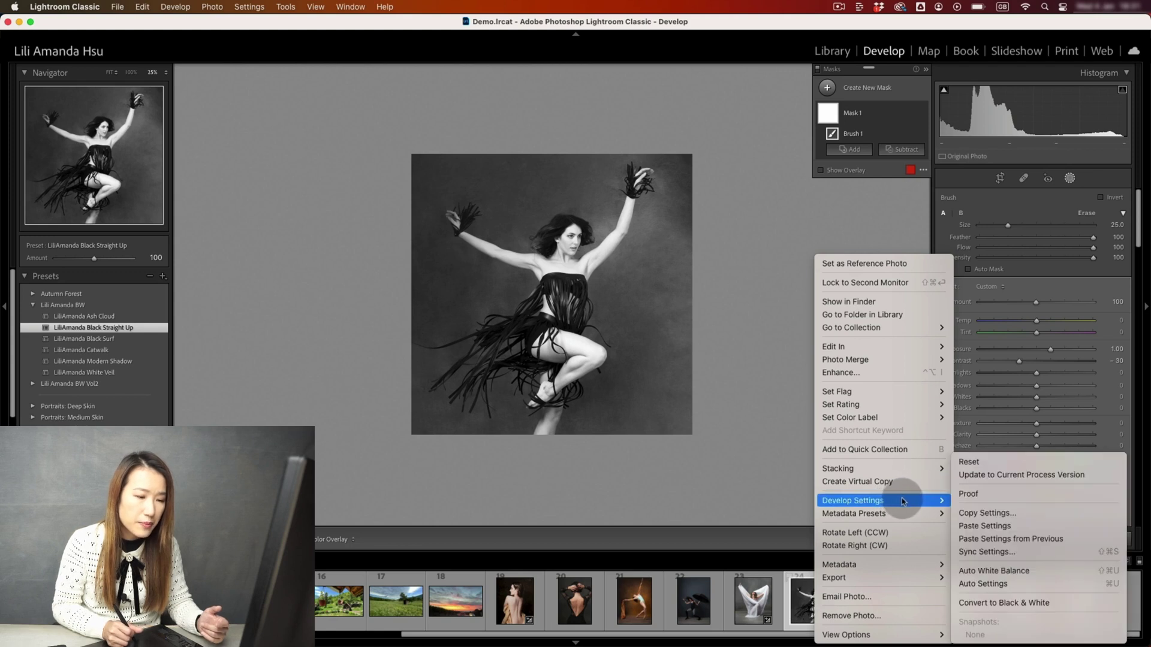
pyautogui.click(1055, 516)
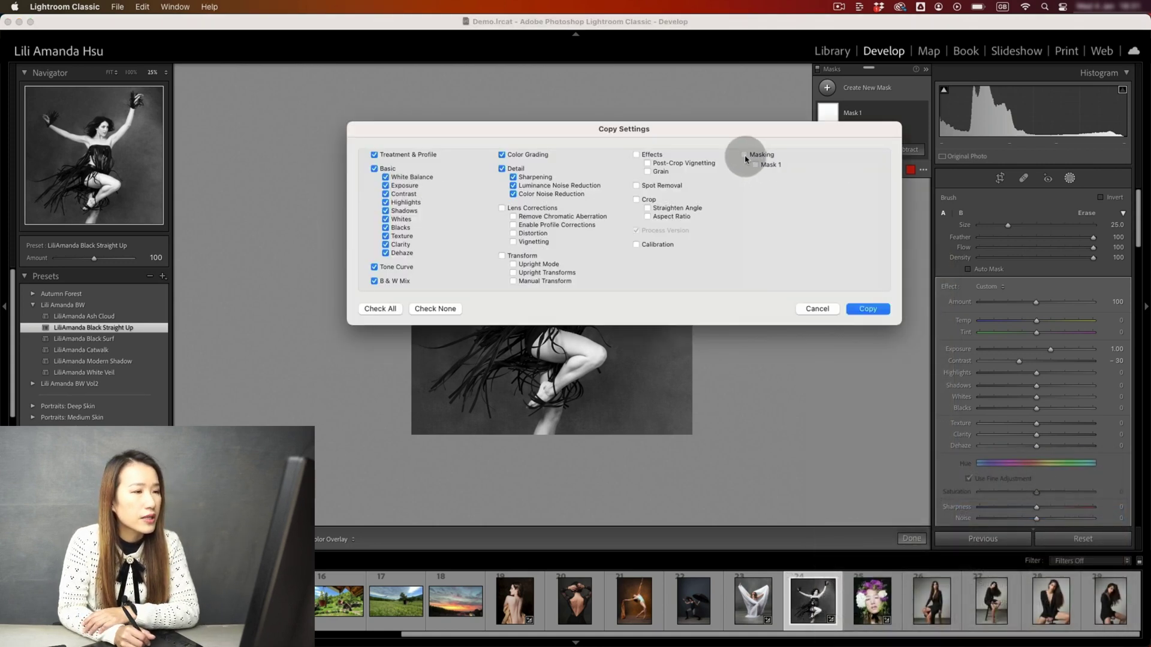
pyautogui.click(374, 155)
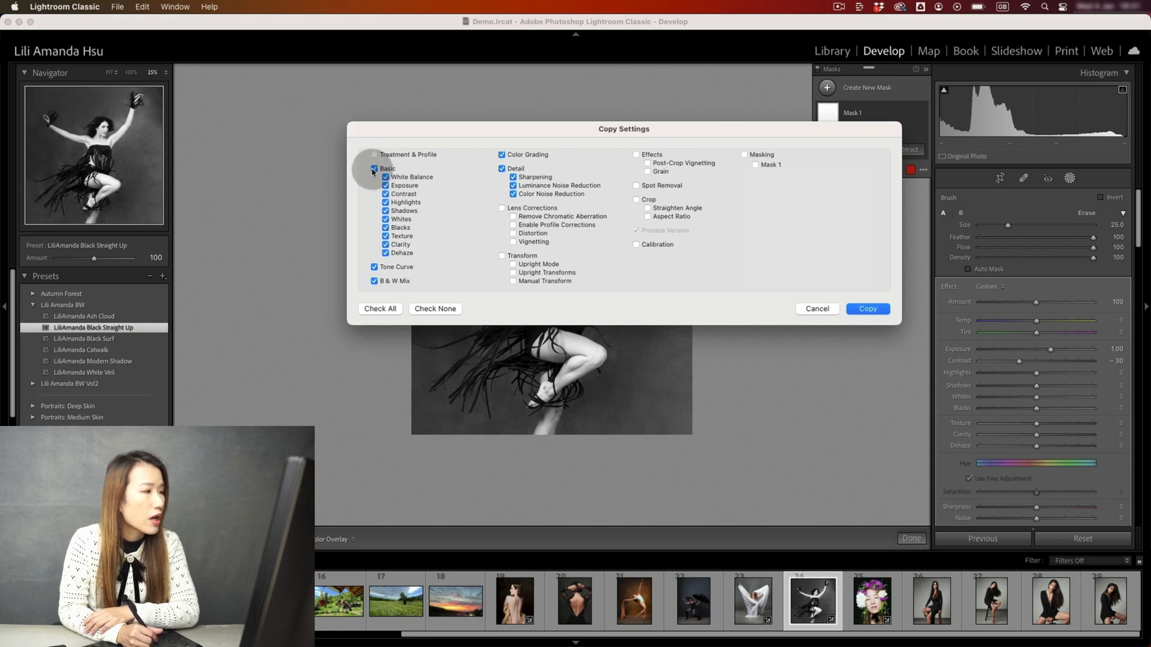
pyautogui.click(374, 169)
pyautogui.click(374, 266)
pyautogui.click(374, 281)
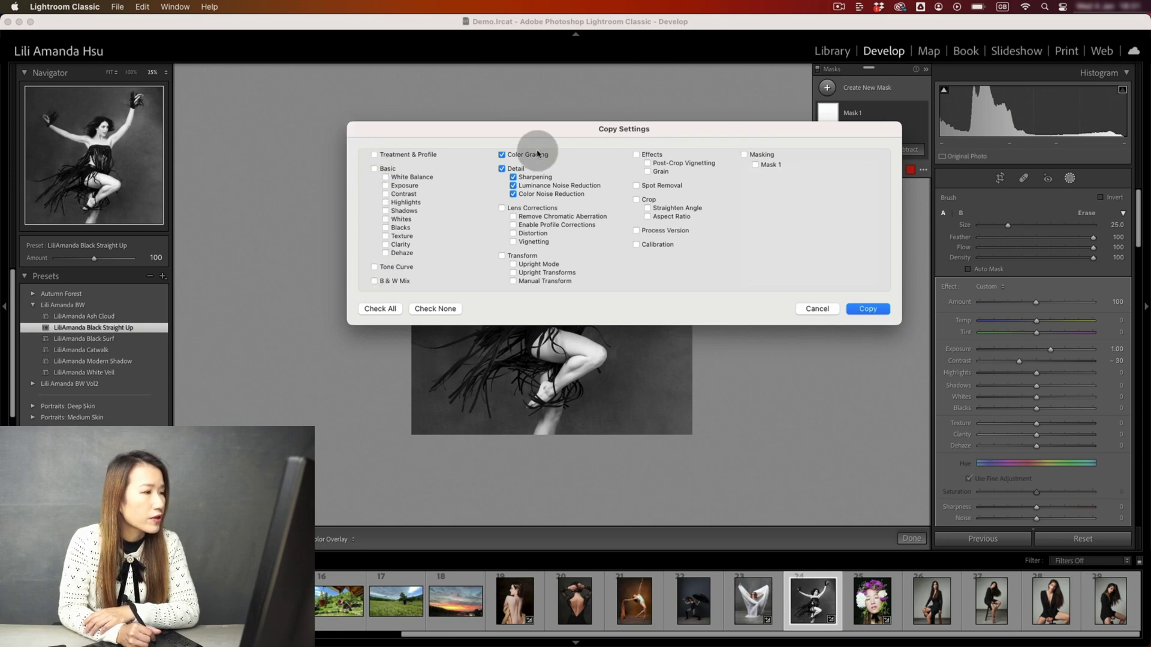
pyautogui.click(502, 168)
pyautogui.click(502, 154)
pyautogui.click(744, 155)
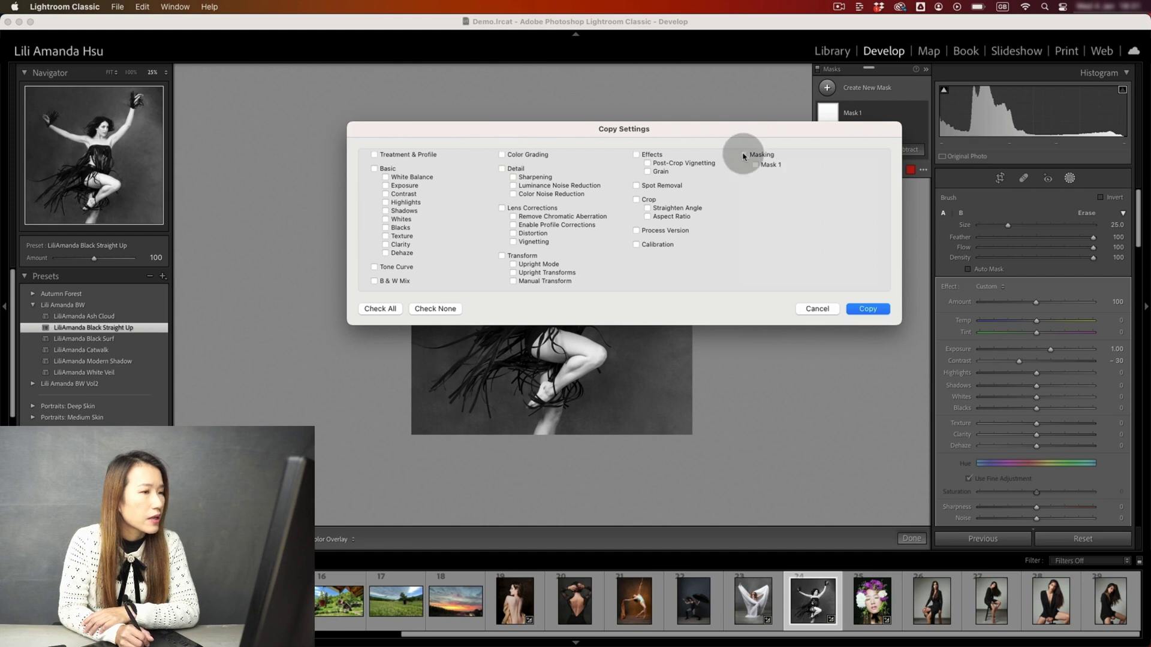
pyautogui.click(868, 308)
pyautogui.click(671, 596)
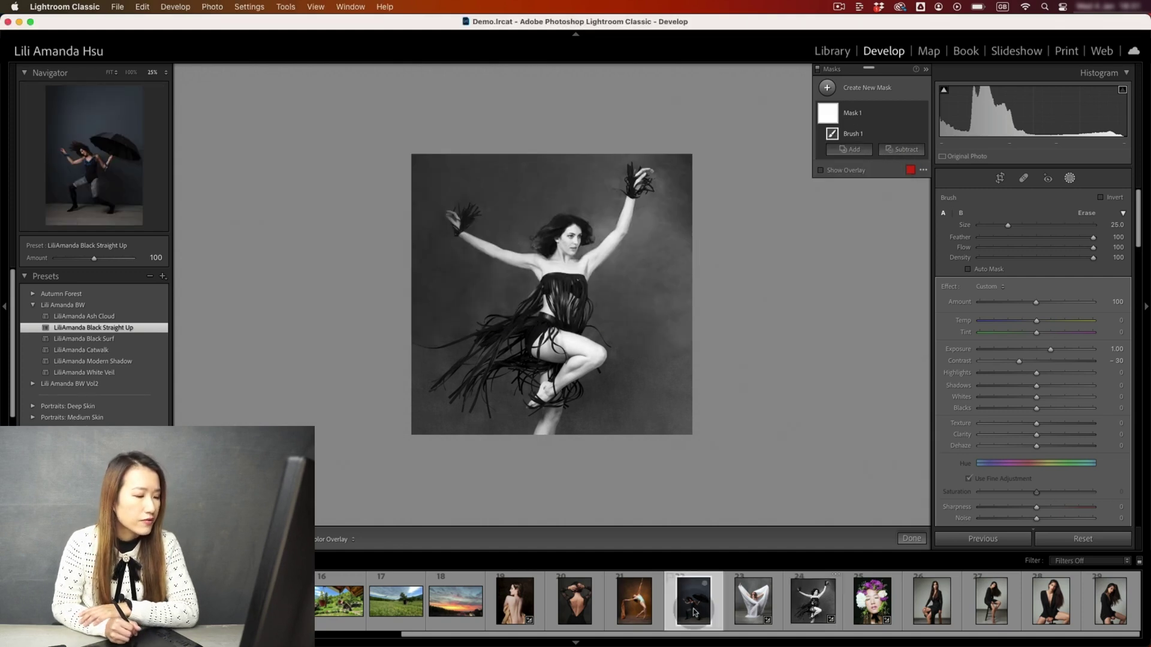
# Paste the copied settings onto the umbrella dancer photo and check that Mask 1 shows exposure 1.00, contrast −30.
pyautogui.rightClick(692, 599)
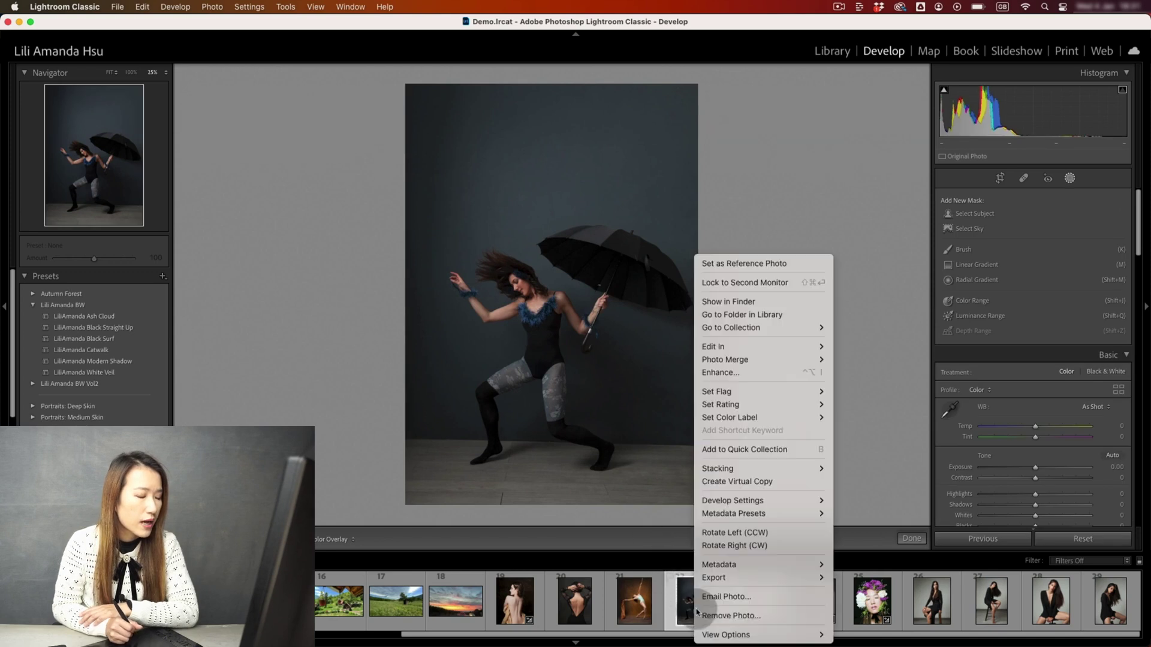
pyautogui.moveTo(783, 501)
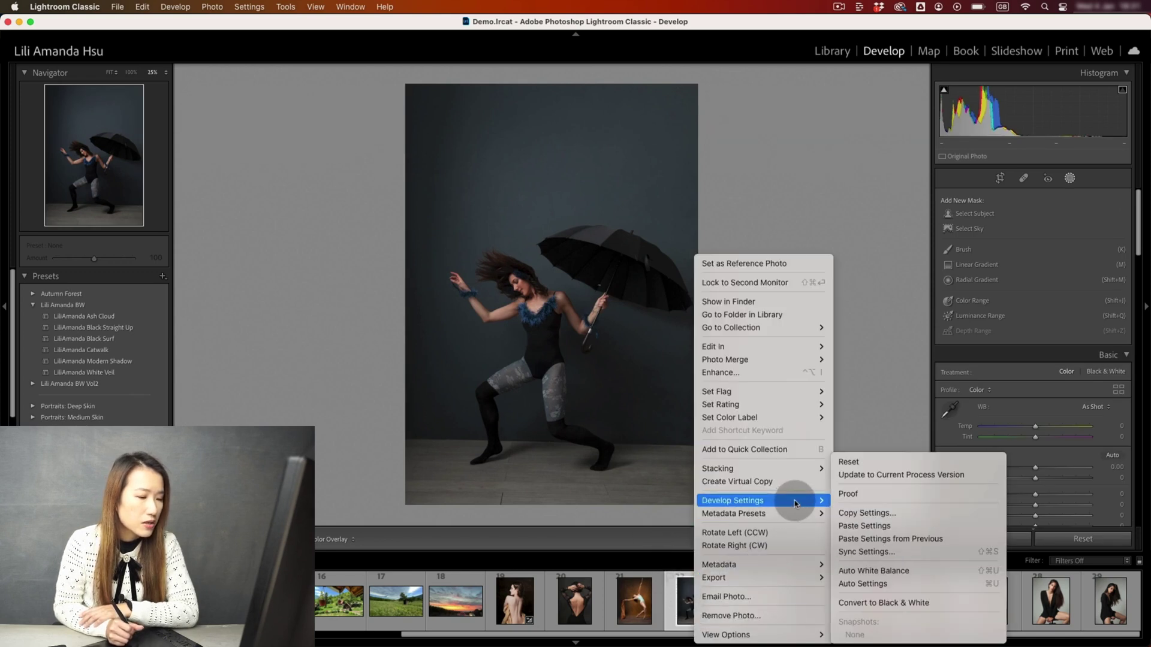
pyautogui.click(879, 526)
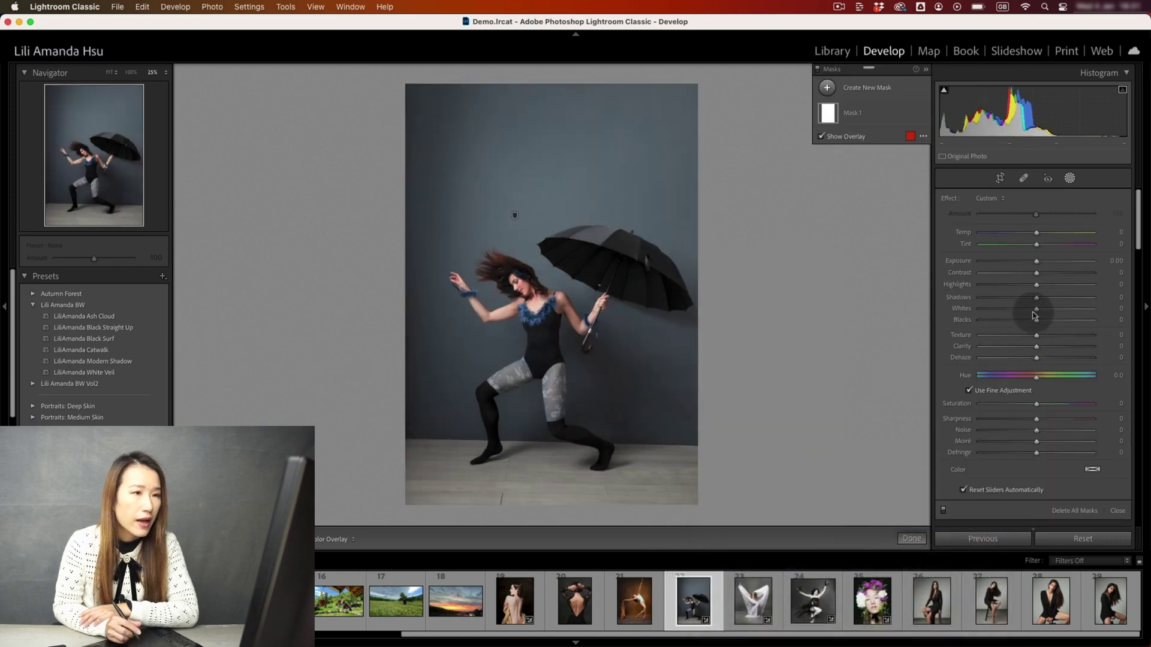
pyautogui.click(851, 115)
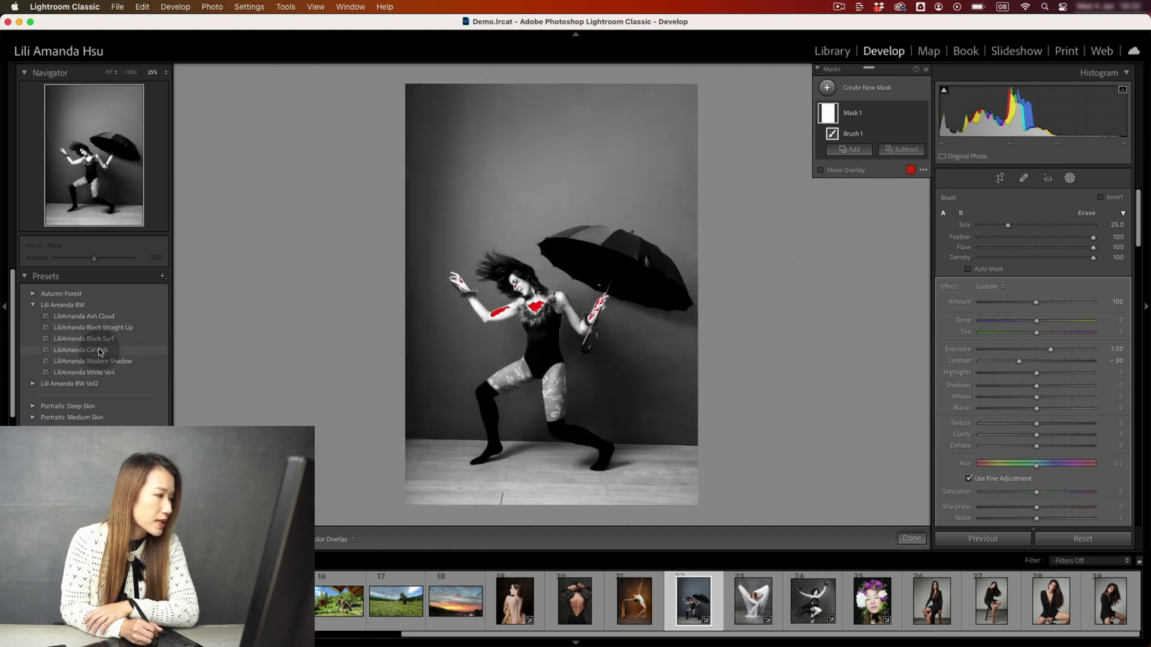
# Compare the LiliAmanda Black Surf and LiliAmanda Ash Cloud presets, finishing on Ash Cloud.
pyautogui.click(103, 339)
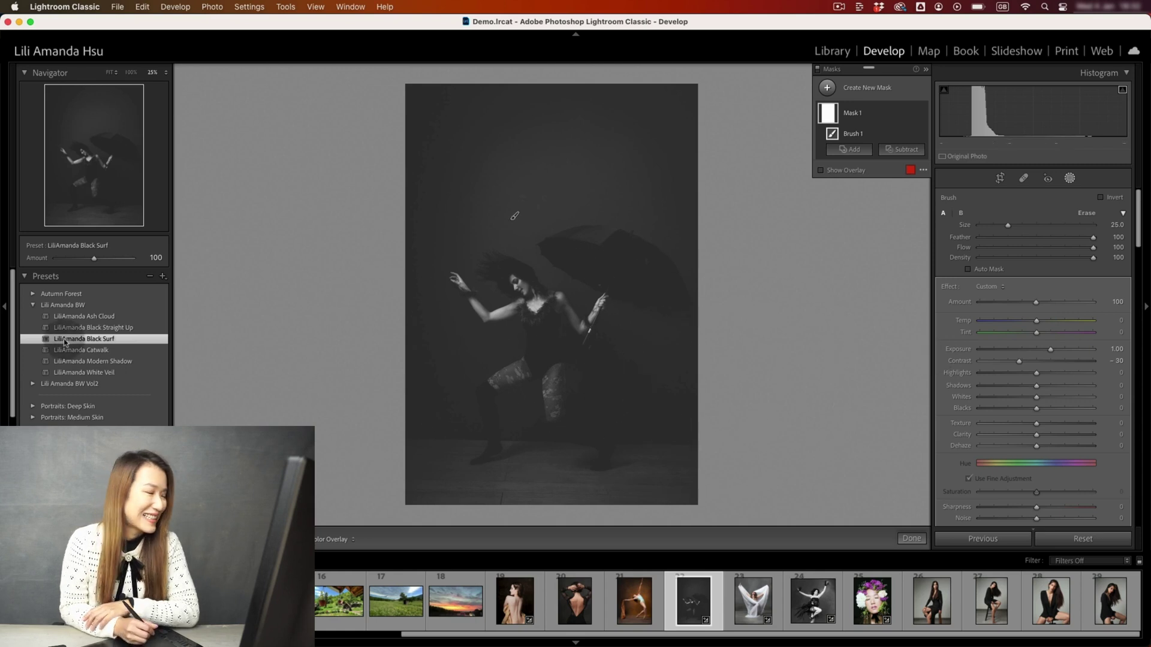
pyautogui.click(88, 318)
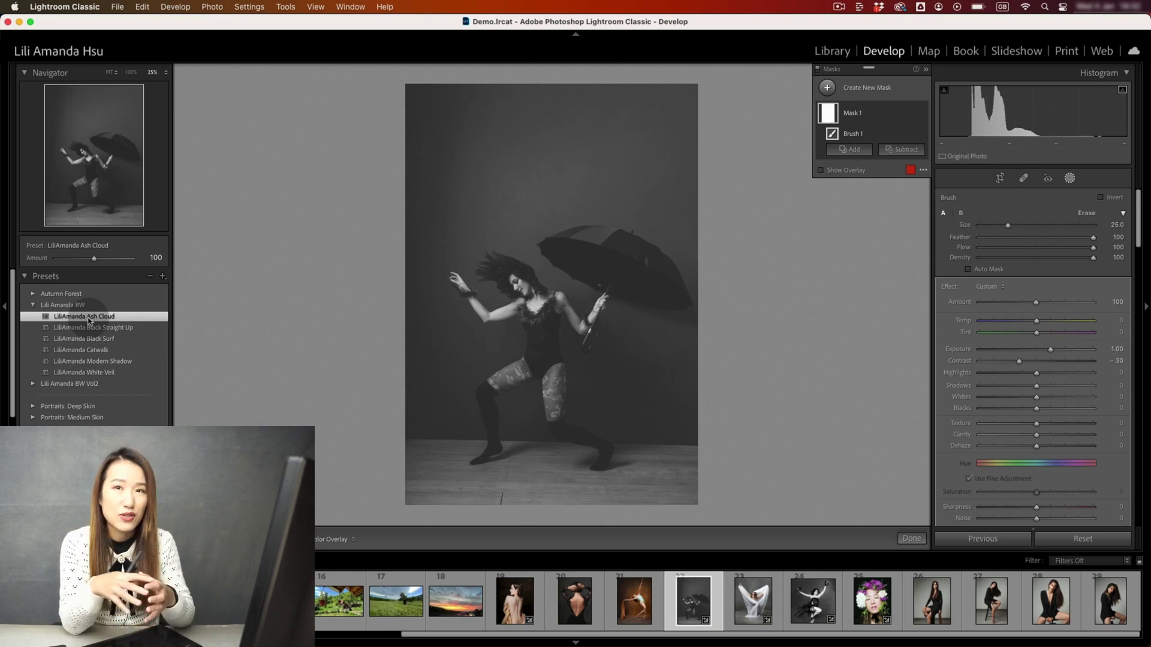
pyautogui.click(84, 338)
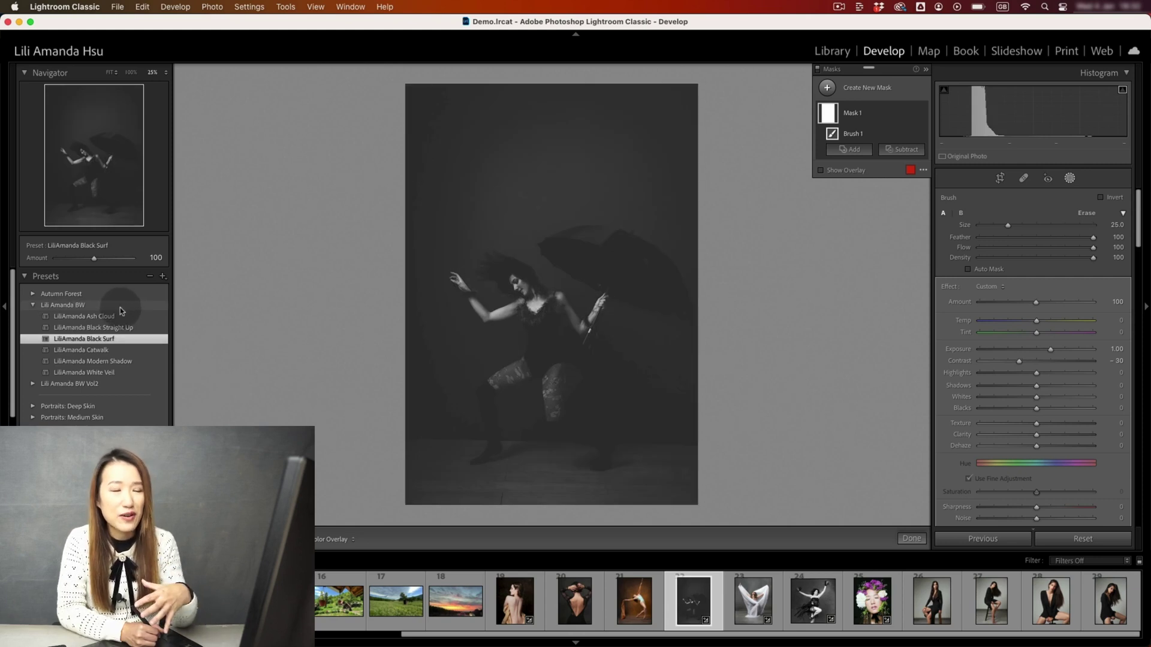
pyautogui.click(110, 317)
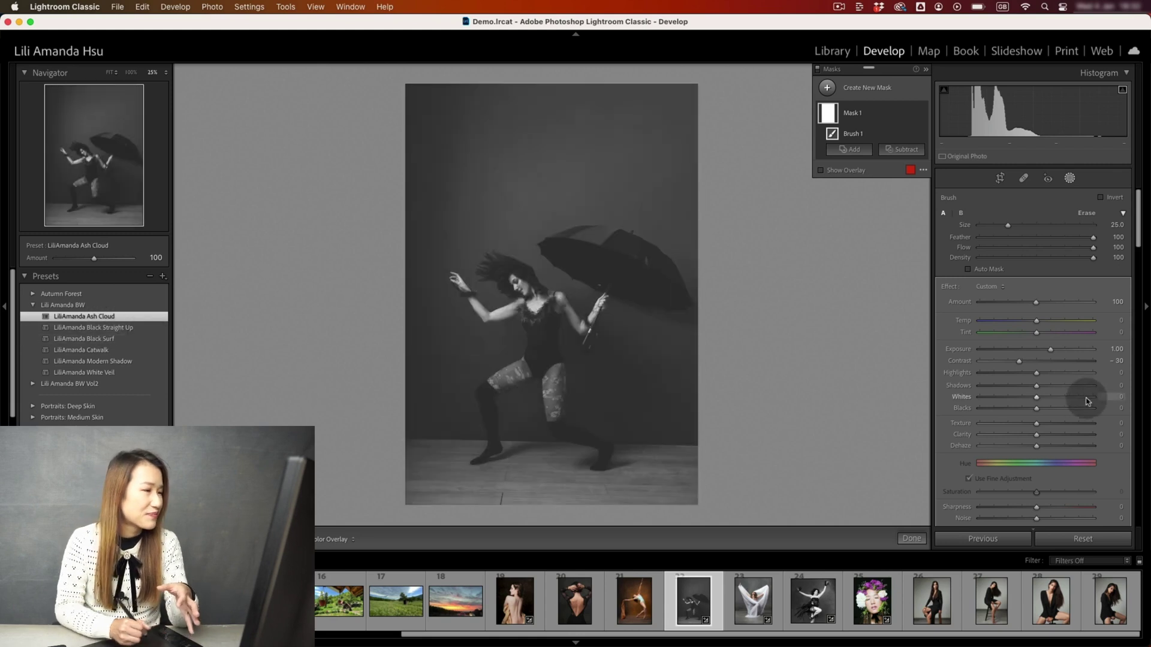
# Paste the mask settings onto three selected dancer photos, then undo the paste.
pyautogui.click(633, 599)
pyautogui.keyDown('super'); pyautogui.click(514, 600); pyautogui.keyUp('super')
pyautogui.keyDown('super'); pyautogui.click(566, 600); pyautogui.keyUp('super')
pyautogui.rightClick(567, 599)
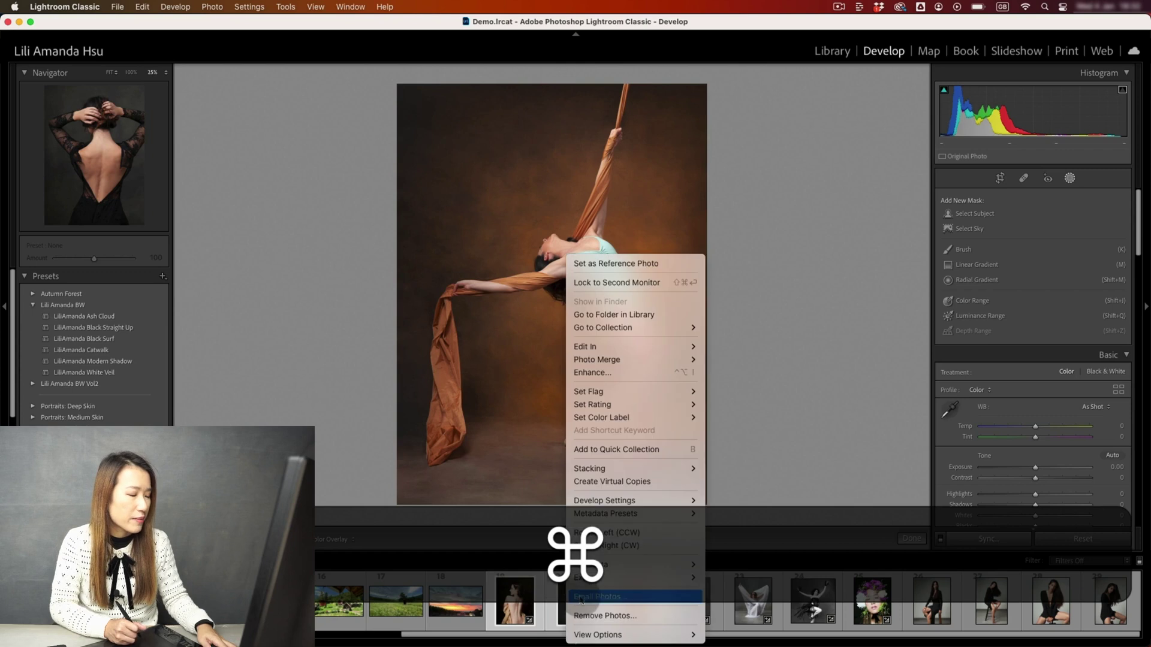
pyautogui.moveTo(681, 503)
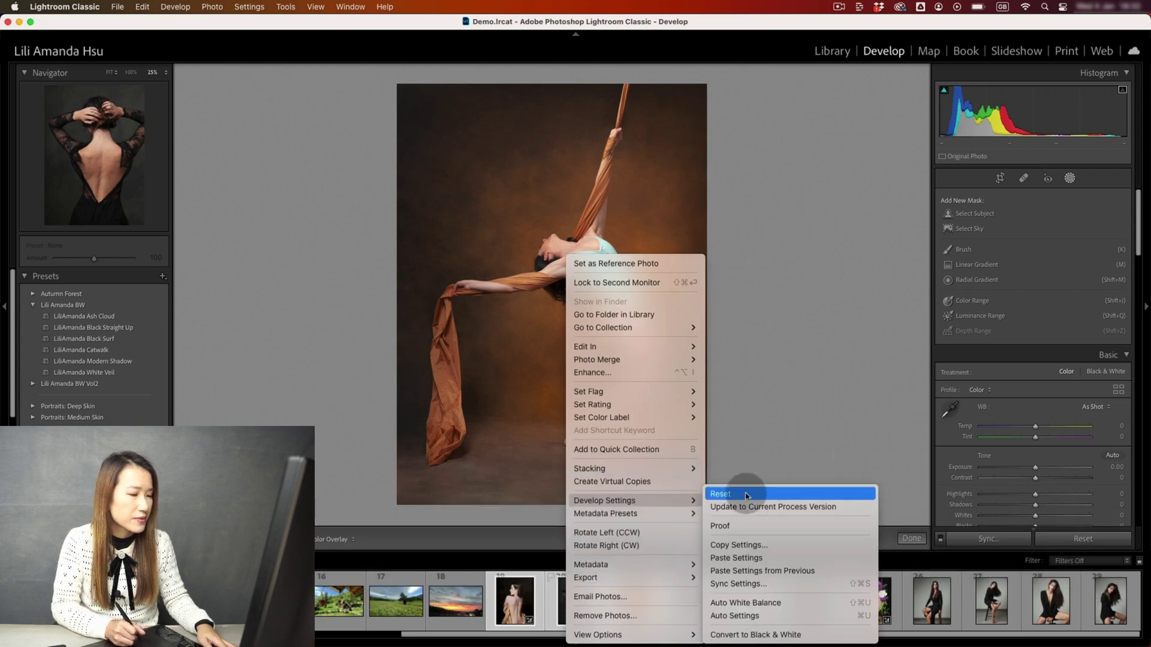
pyautogui.click(778, 559)
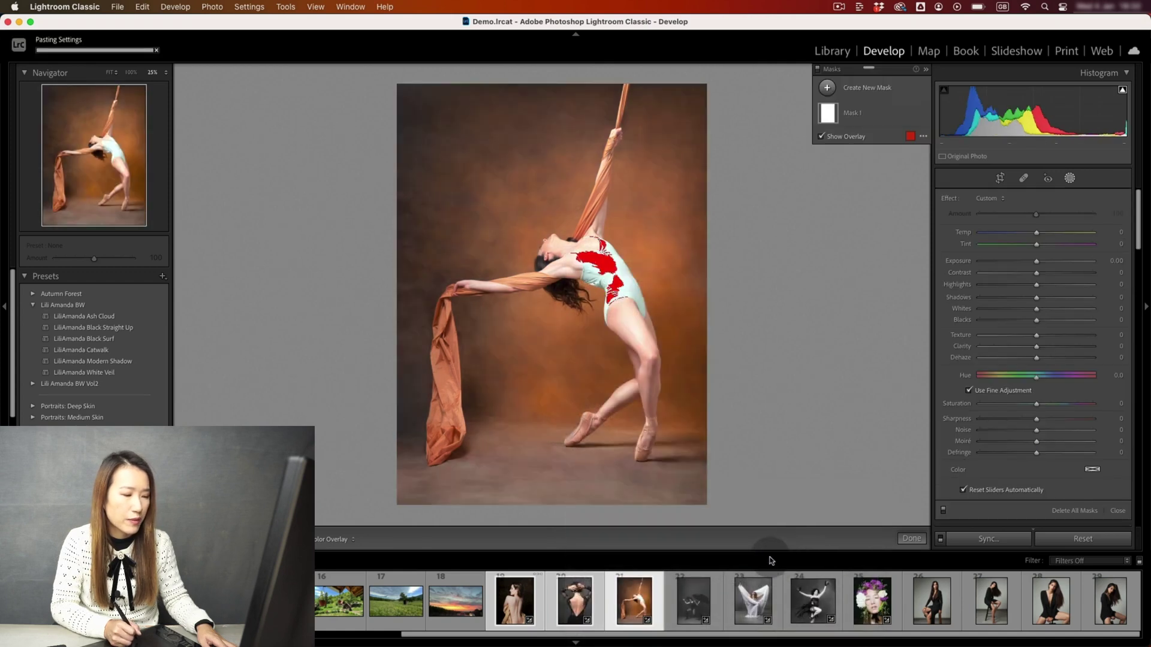
pyautogui.press('super+z')
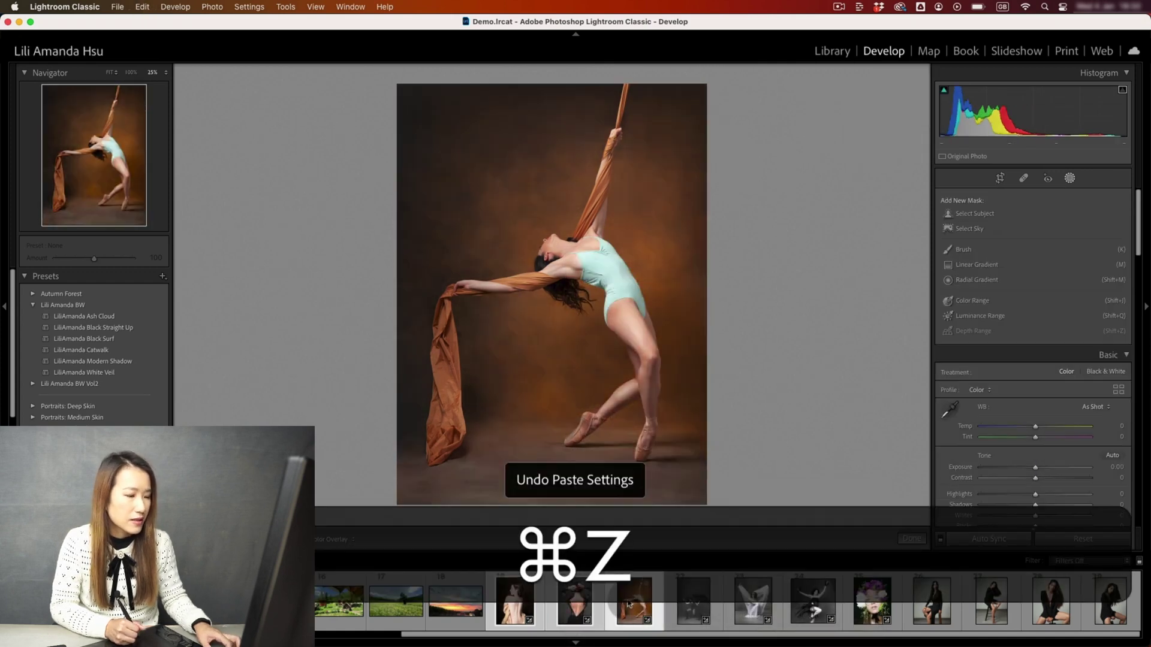